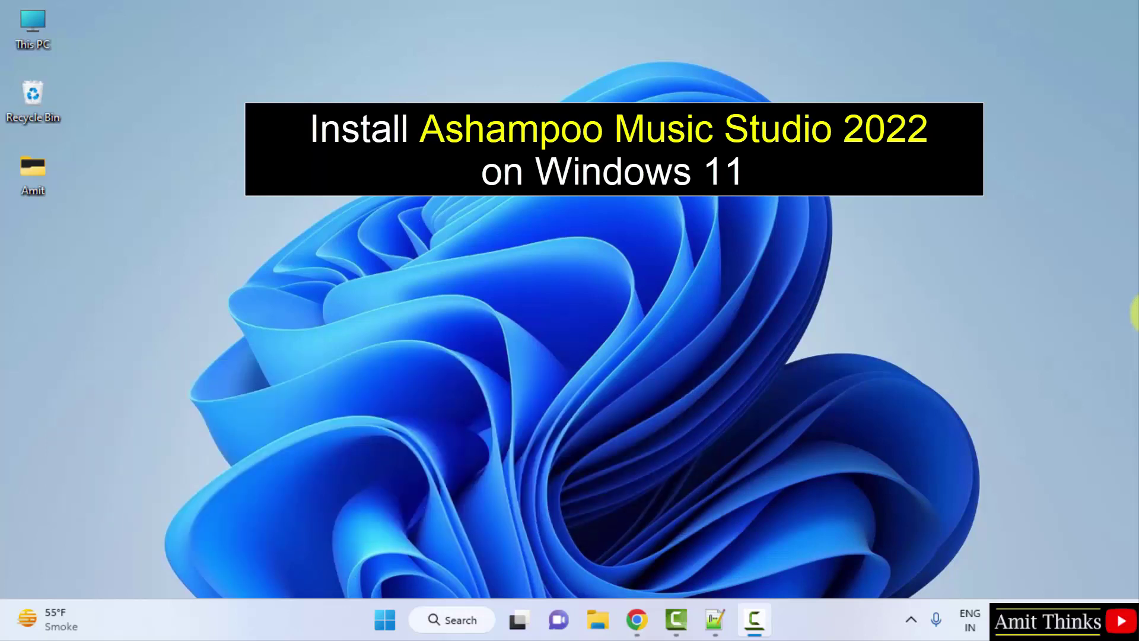
Open Chrome and begin a Google search for 'ashampoo music studio 2022'
click(636, 620)
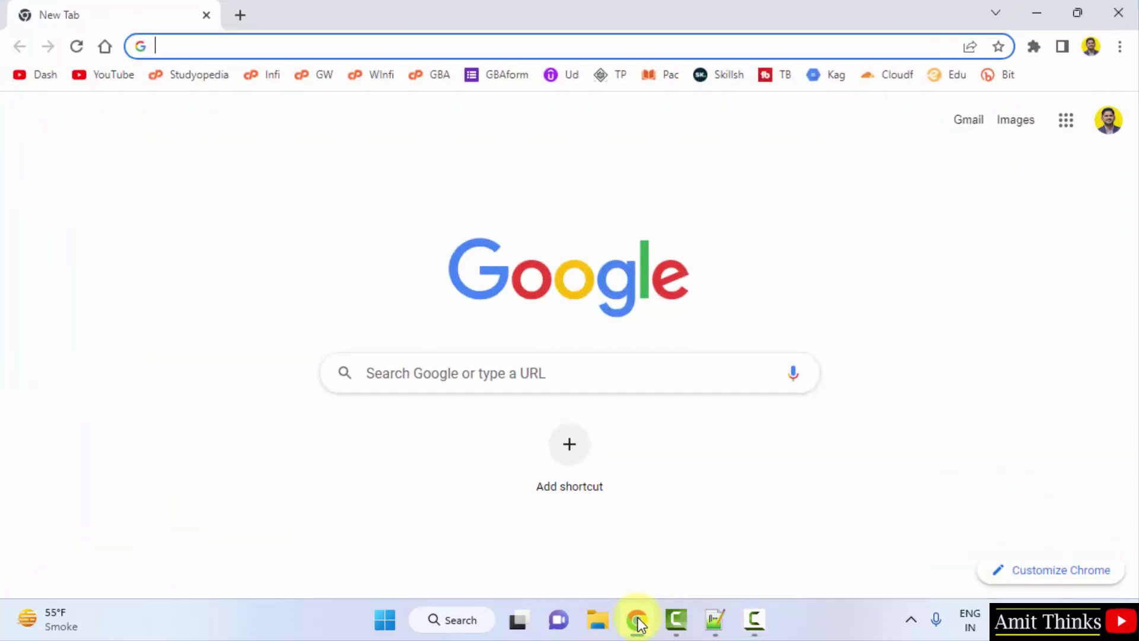
click(591, 380)
text(ashampoo m)
key(BackSpace)
text(usic studio )
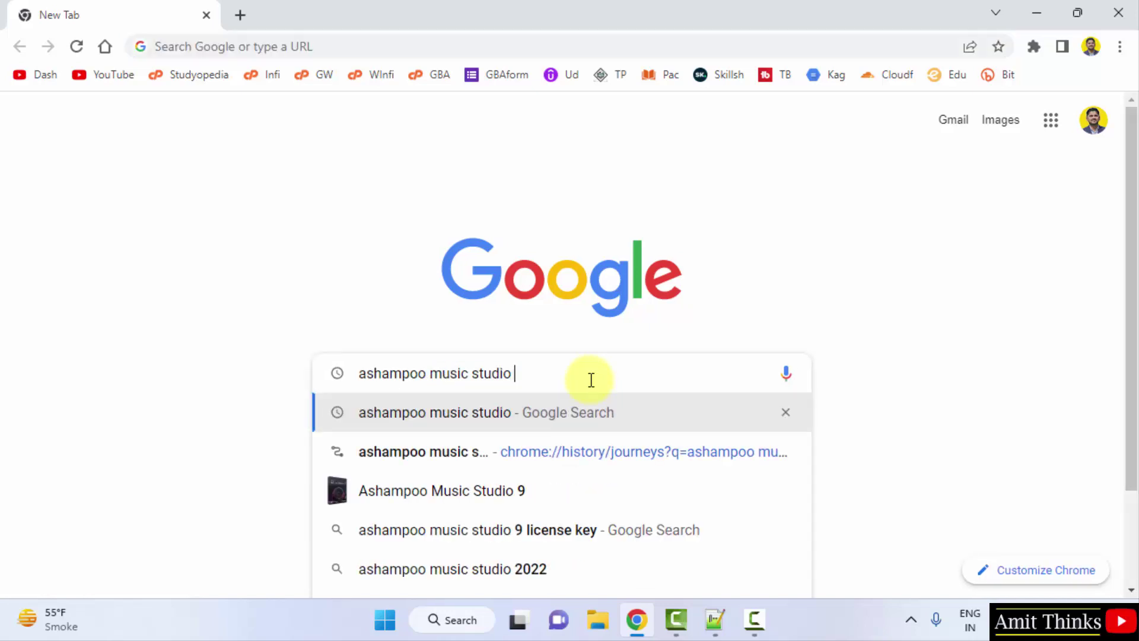
text(2022)
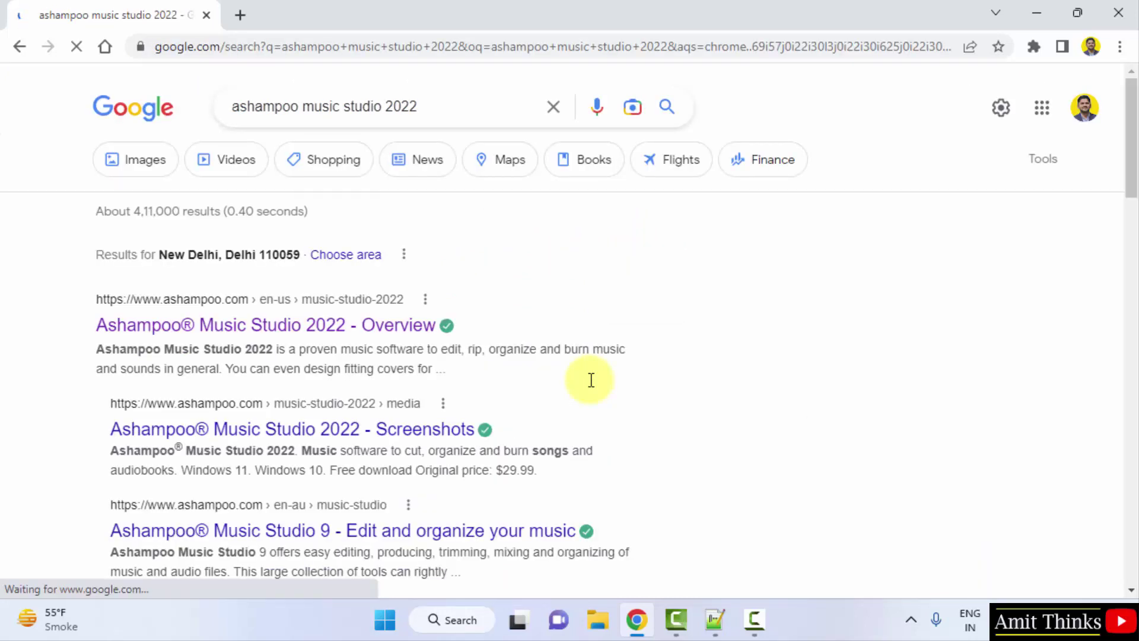
Download the free Music Studio 2022 installer from its Ashampoo overview page and run the .exe
click(391, 319)
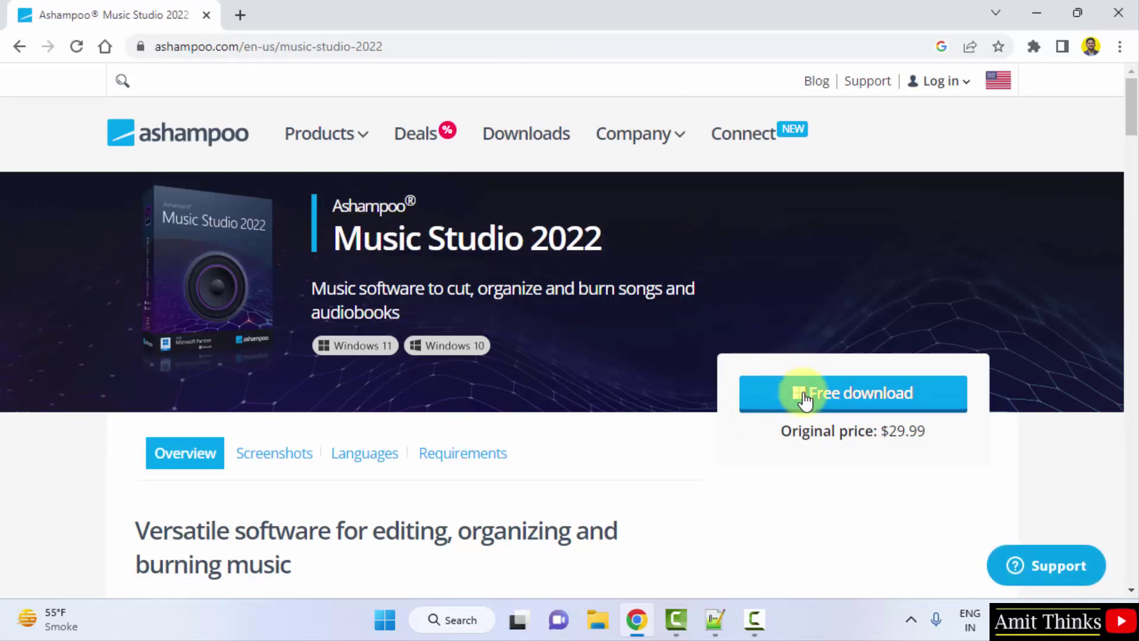
scroll(1130, 125, down, 2)
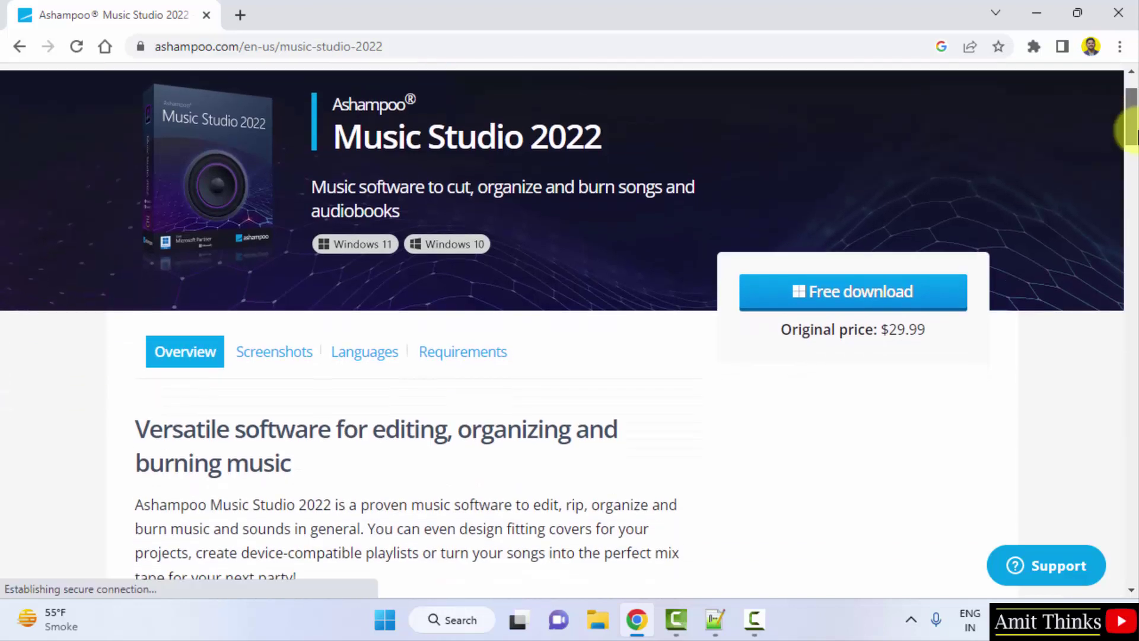
click(841, 294)
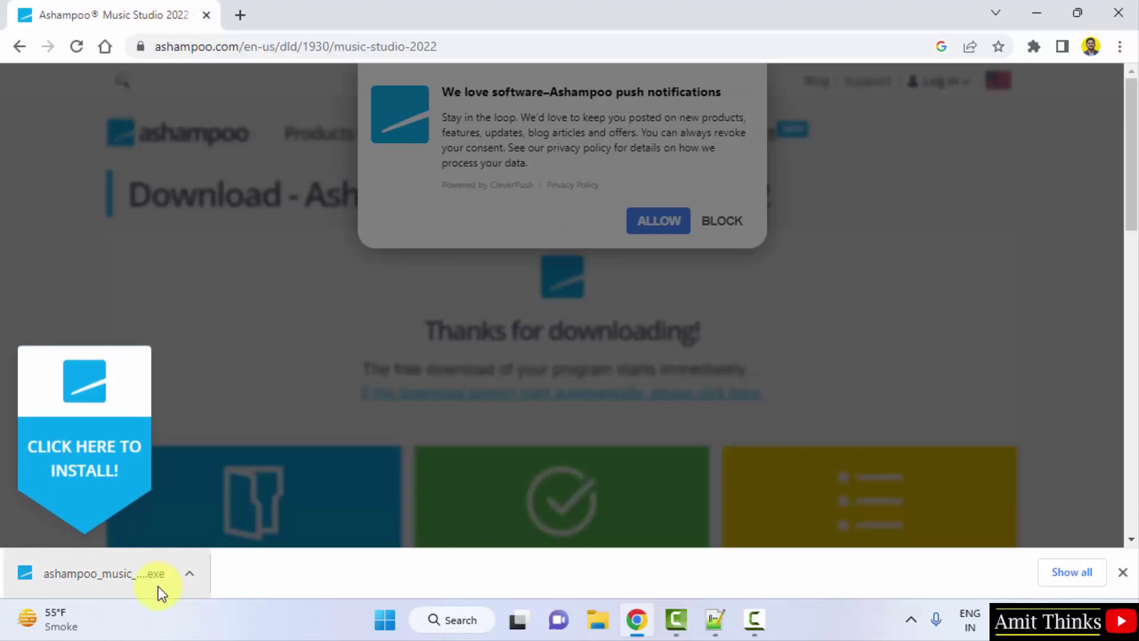
click(158, 587)
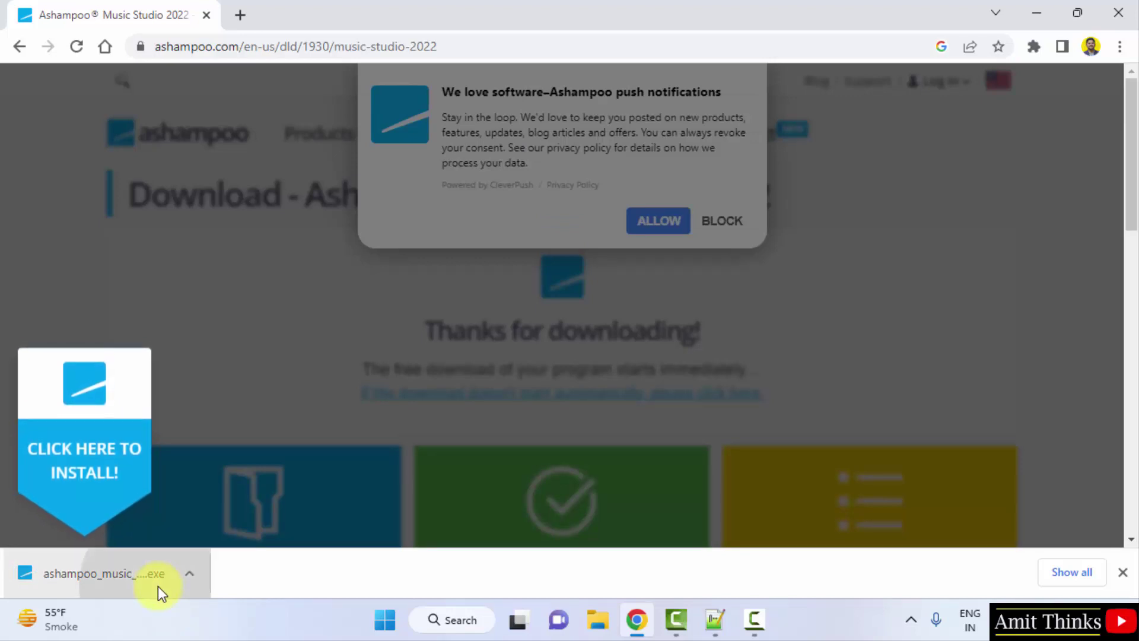
Bring the setup wizard forward, accept the license, and keep Create desktop icons checked
click(1045, 12)
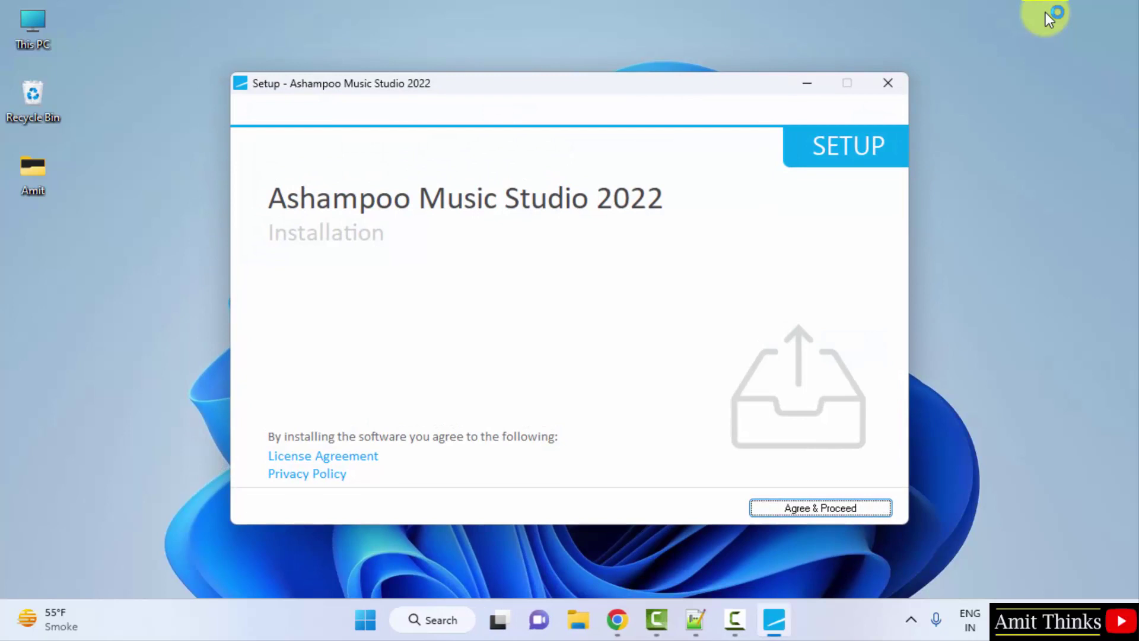
click(819, 509)
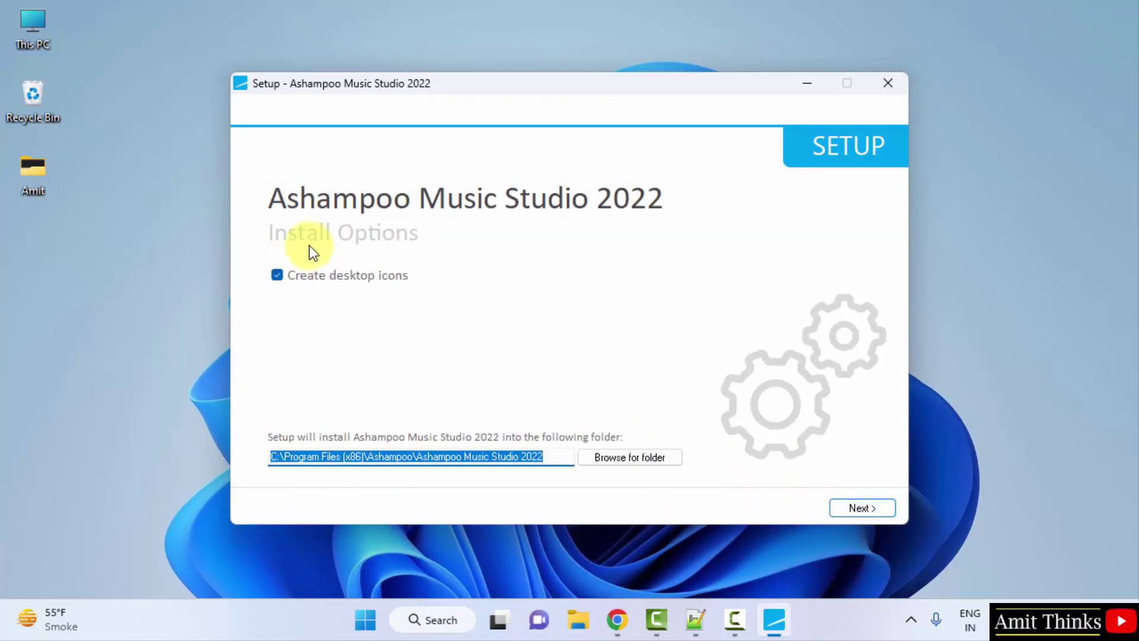
click(278, 277)
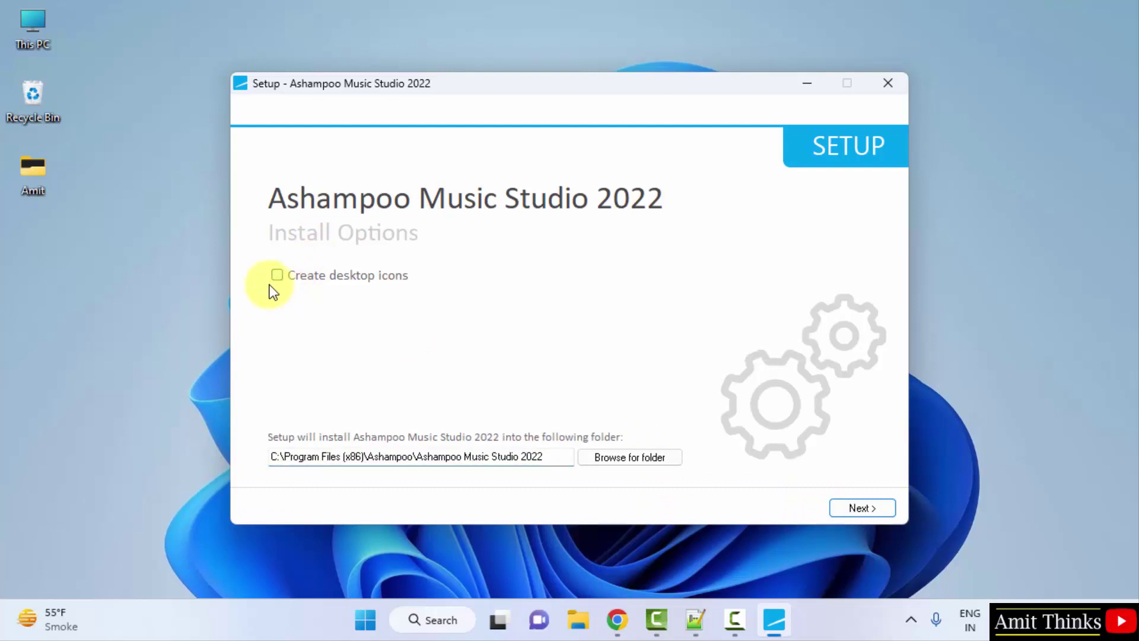
click(278, 277)
Start installing Music Studio 2022 into the default folder with desktop icons enabled
click(861, 507)
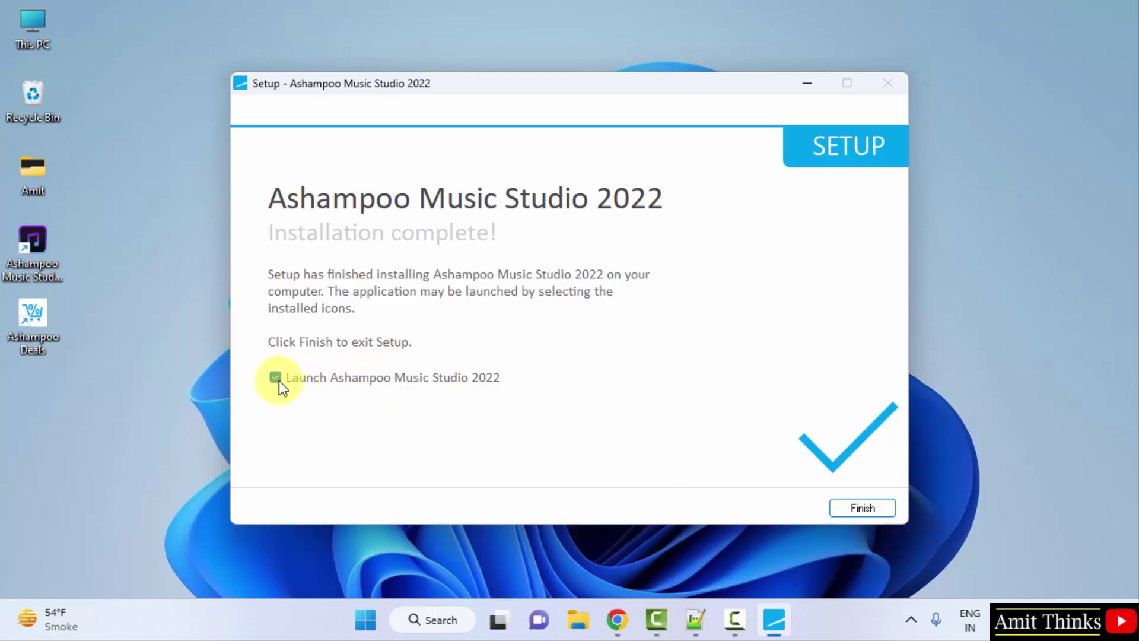
click(365, 623)
text(asha)
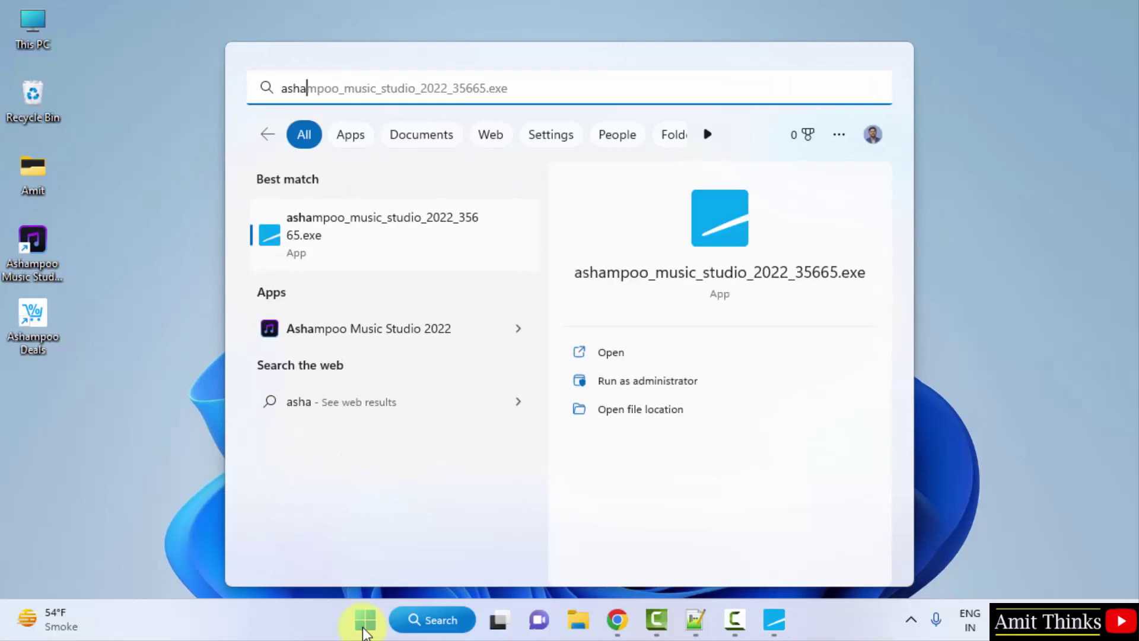
text(mpoo)
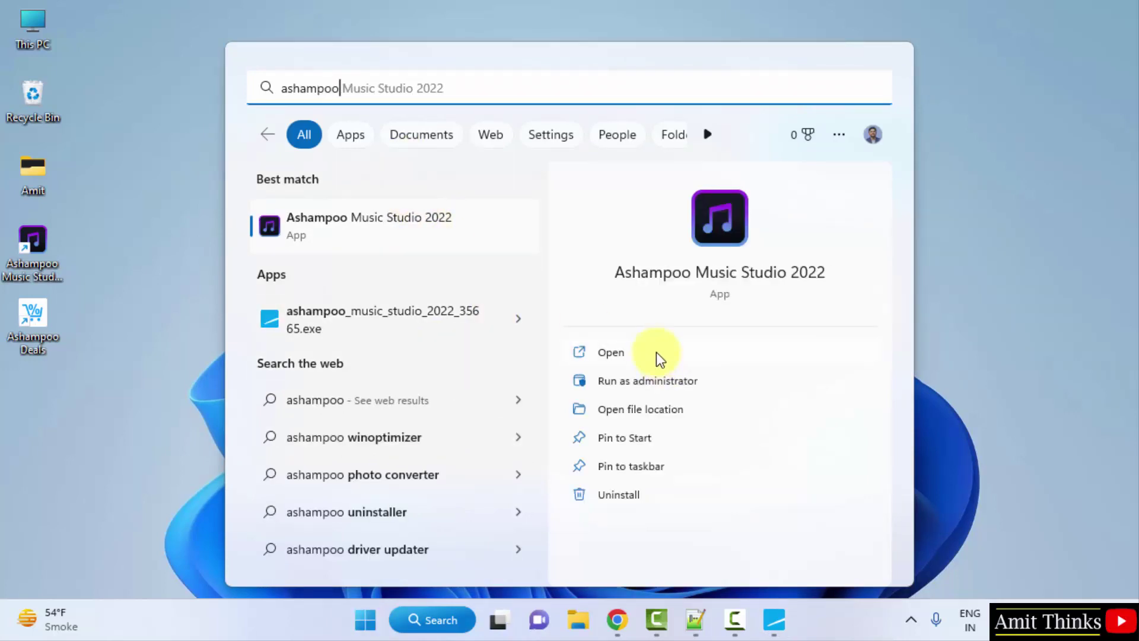
click(1043, 355)
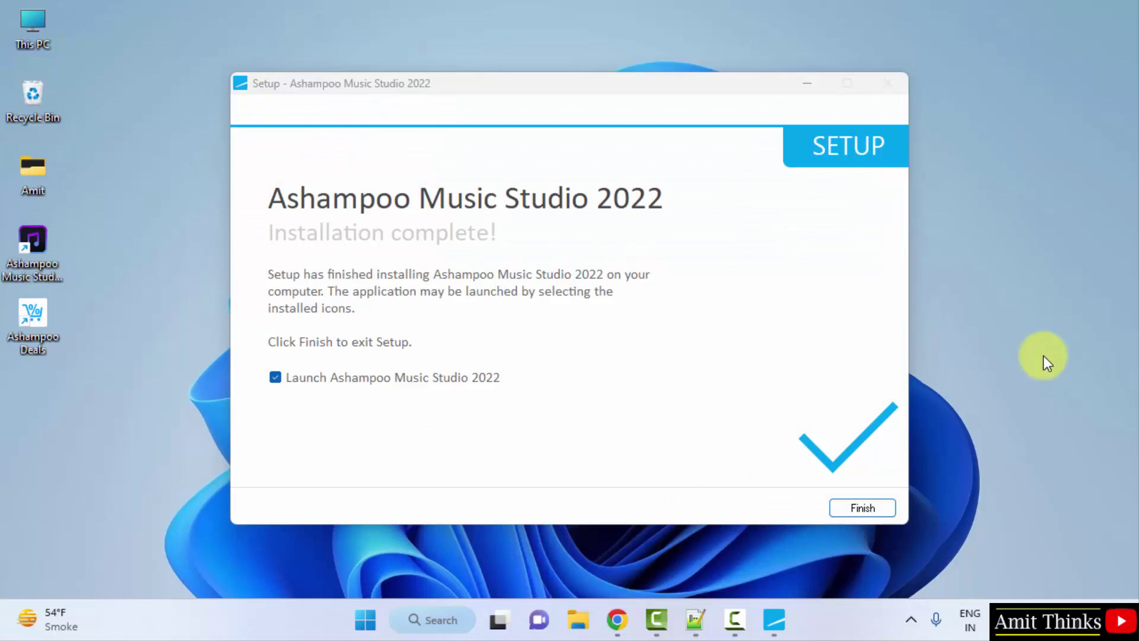
Finish setup with auto-launch disabled, then start Music Studio 2022 from its desktop shortcut
click(291, 373)
click(862, 507)
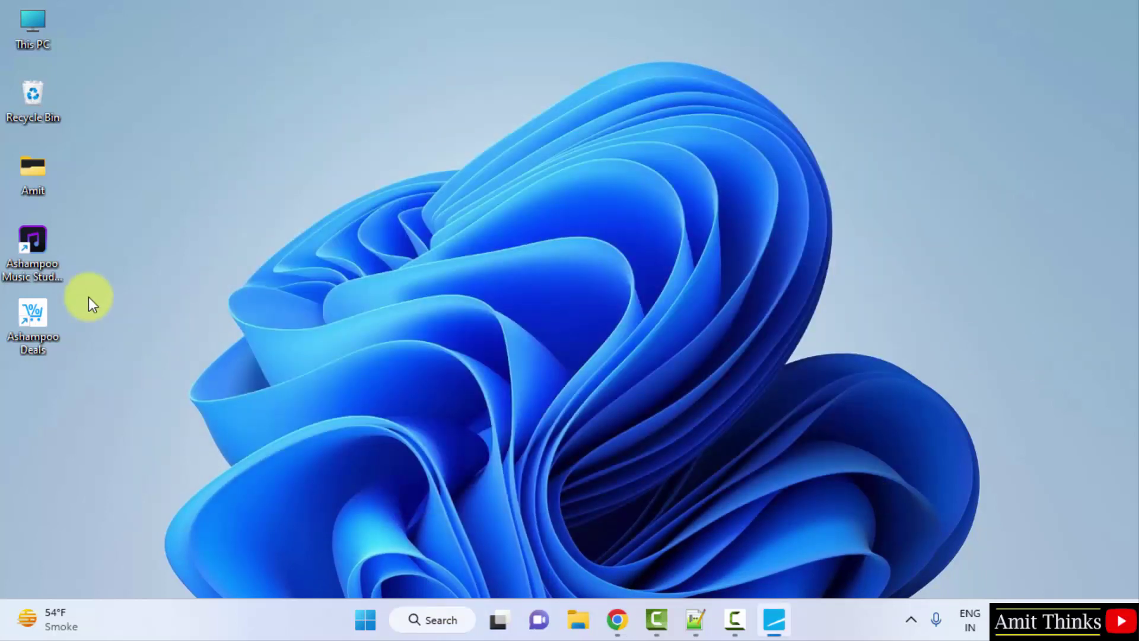
double_click(40, 268)
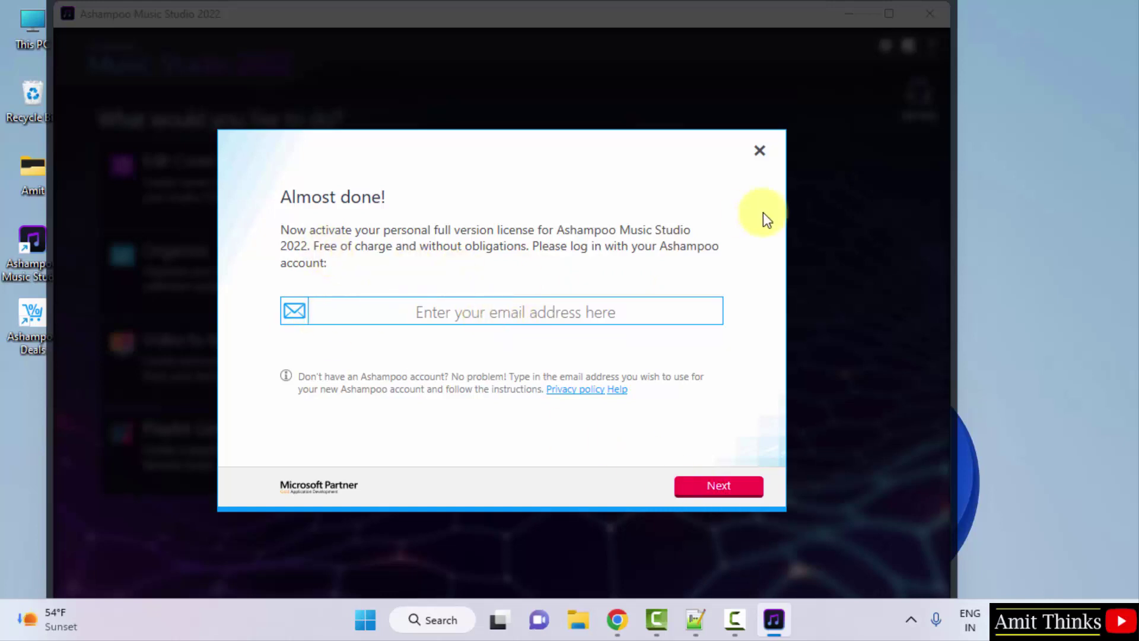
click(760, 153)
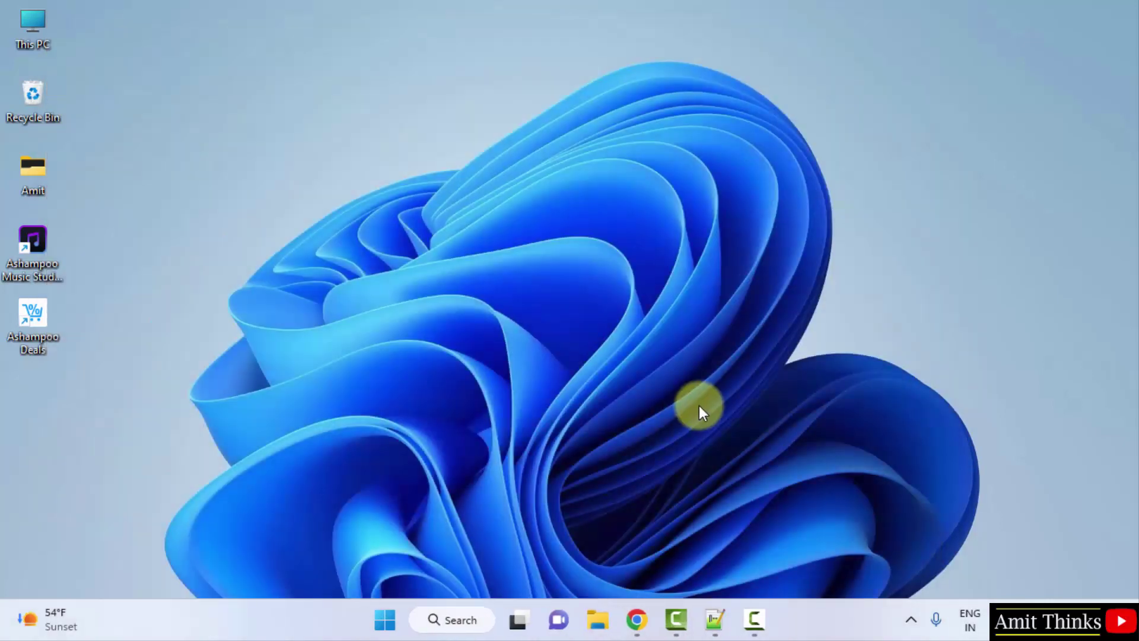